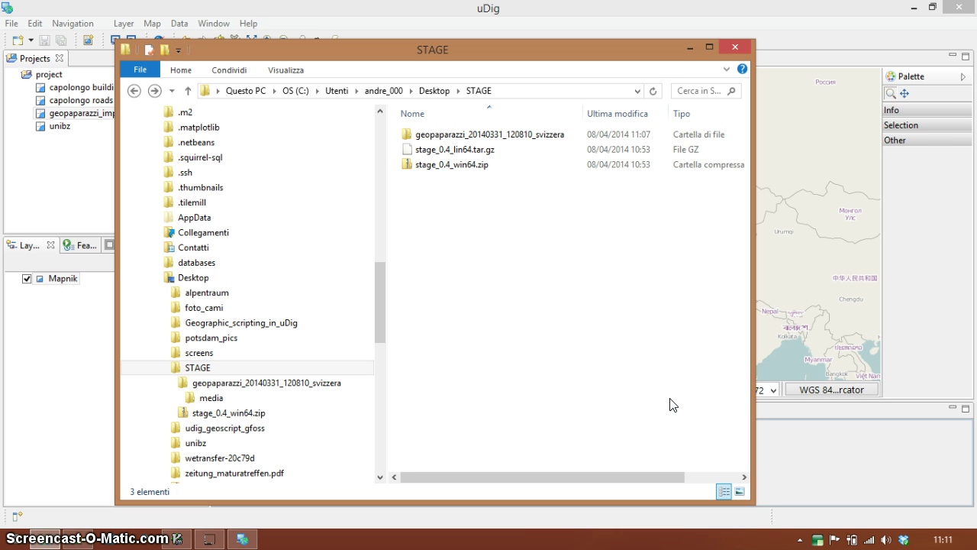
Highlight the lin64.tar.gz and win64.zip Stage archives and show the GVIM note with their download link.
{"action": "left_click", "coordinate": [439, 165]}
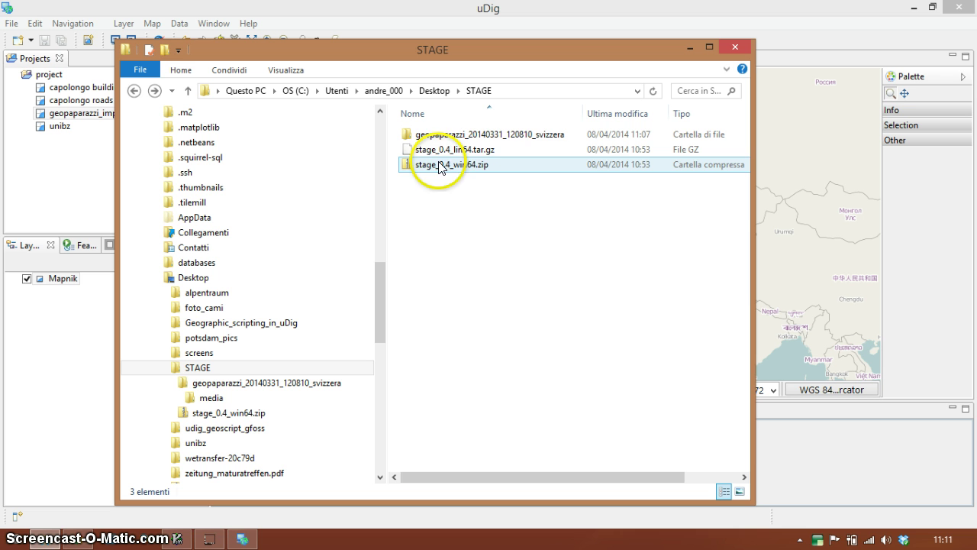
{"action": "left_click_drag", "start_coordinate": [476, 193], "coordinate": [468, 136]}
{"action": "left_click", "coordinate": [468, 136]}
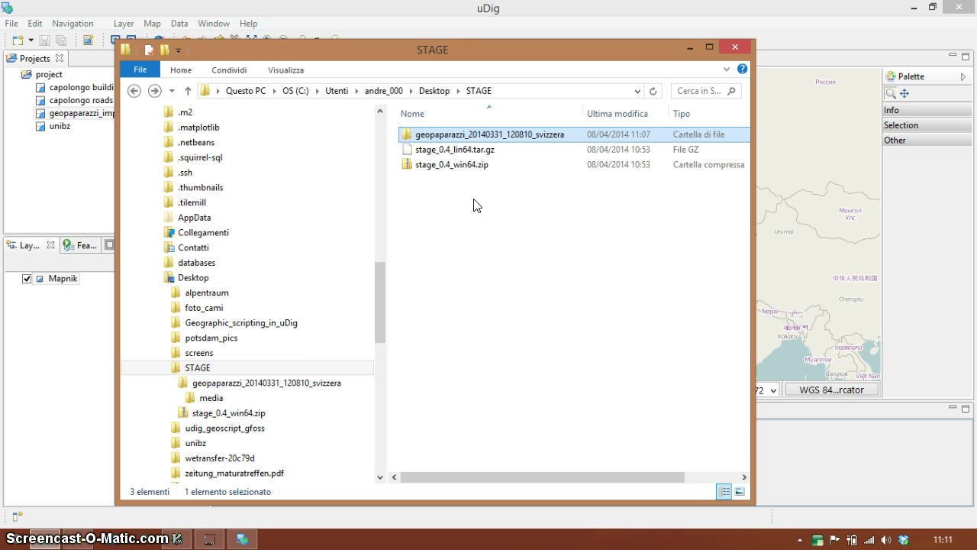
{"action": "left_click_drag", "start_coordinate": [472, 195], "coordinate": [443, 153]}
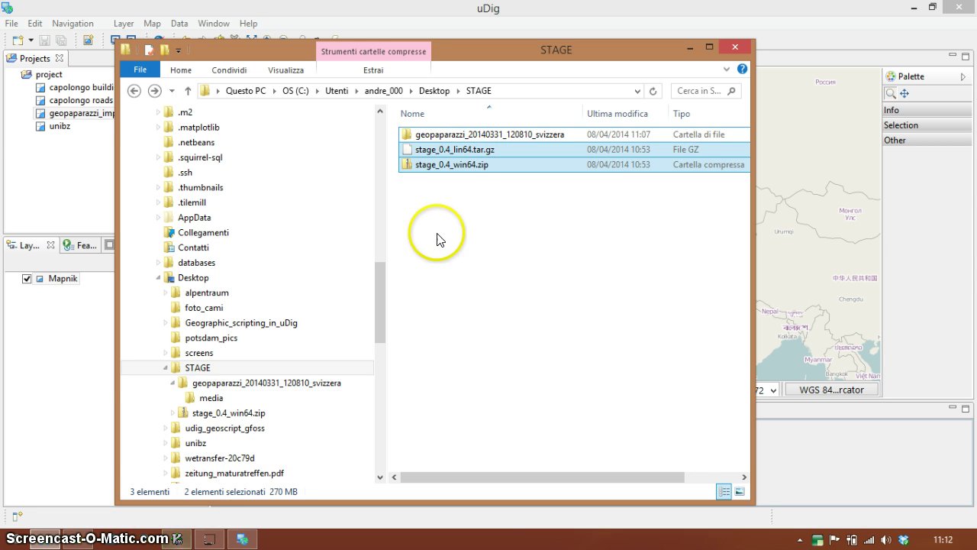
{"action": "left_click", "coordinate": [455, 198]}
{"action": "left_click_drag", "start_coordinate": [434, 171], "coordinate": [428, 142]}
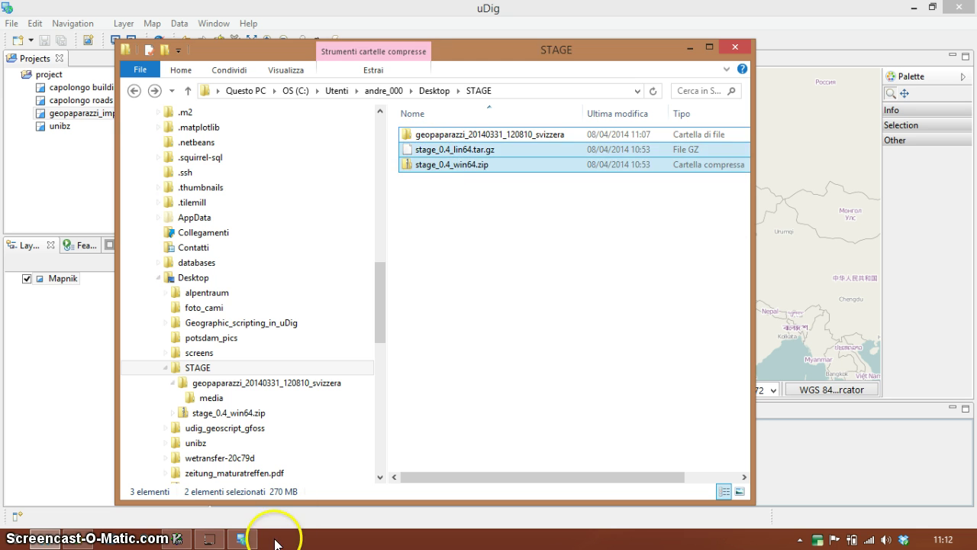
{"action": "left_click", "coordinate": [183, 541]}
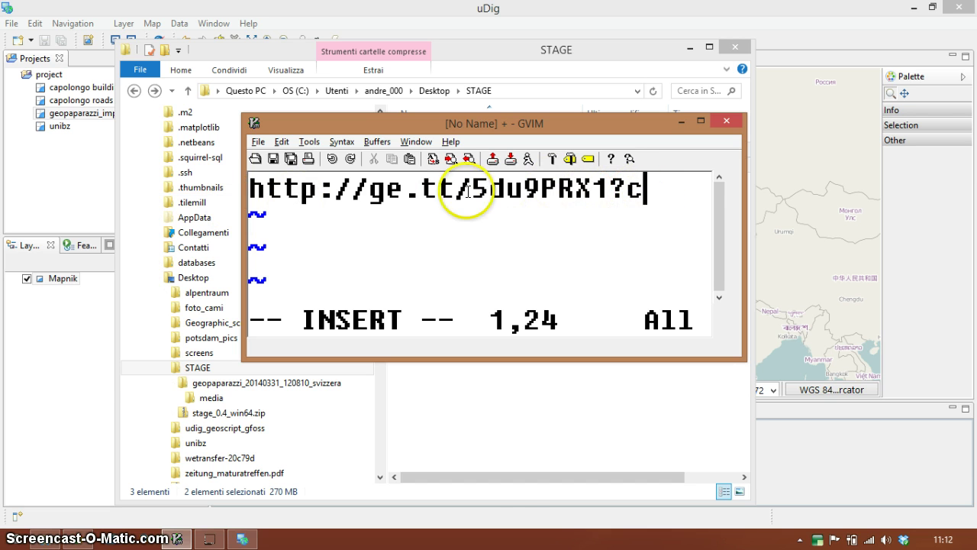
{"action": "left_click", "coordinate": [517, 425]}
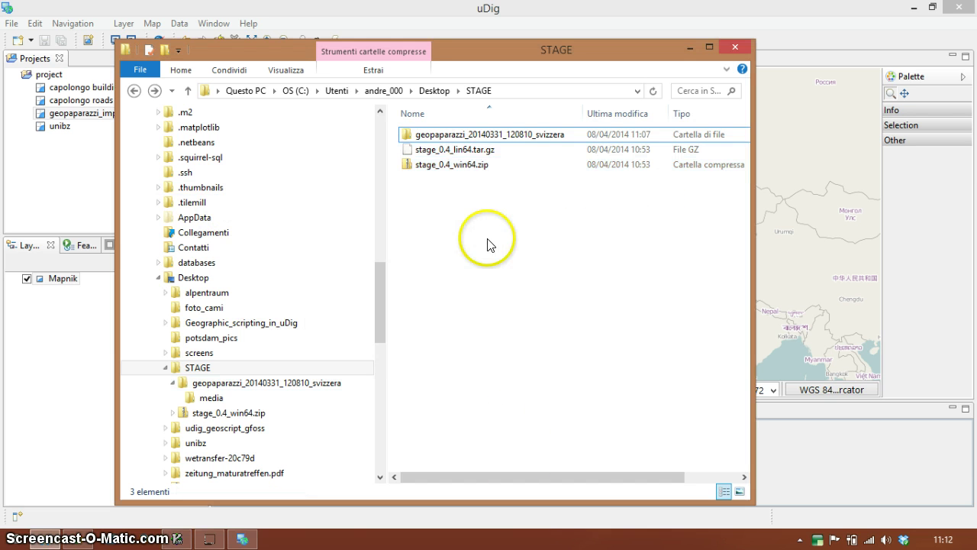
Extract stage_0.4_win64.zip into the current folder with 7-Zip Extract Here.
{"action": "left_click", "coordinate": [456, 165]}
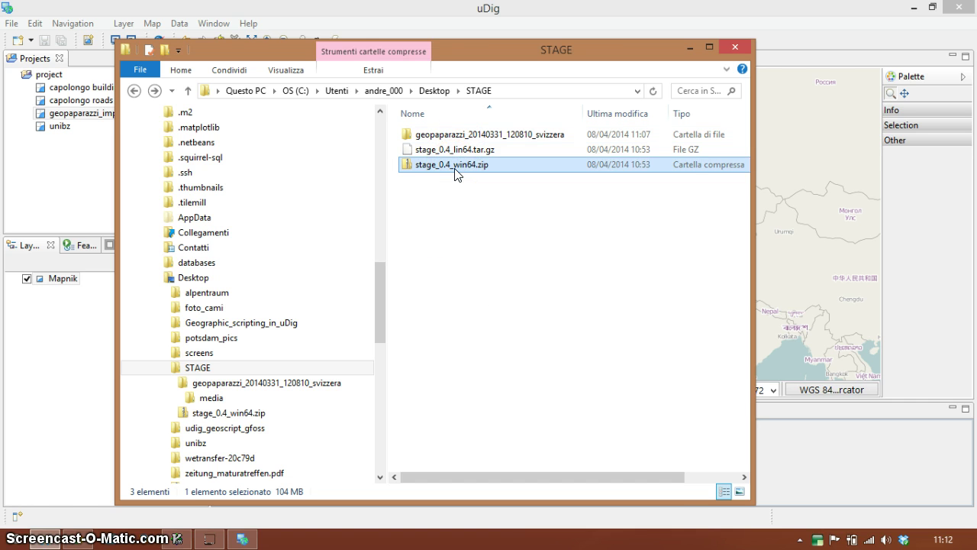
{"action": "right_click", "coordinate": [456, 174]}
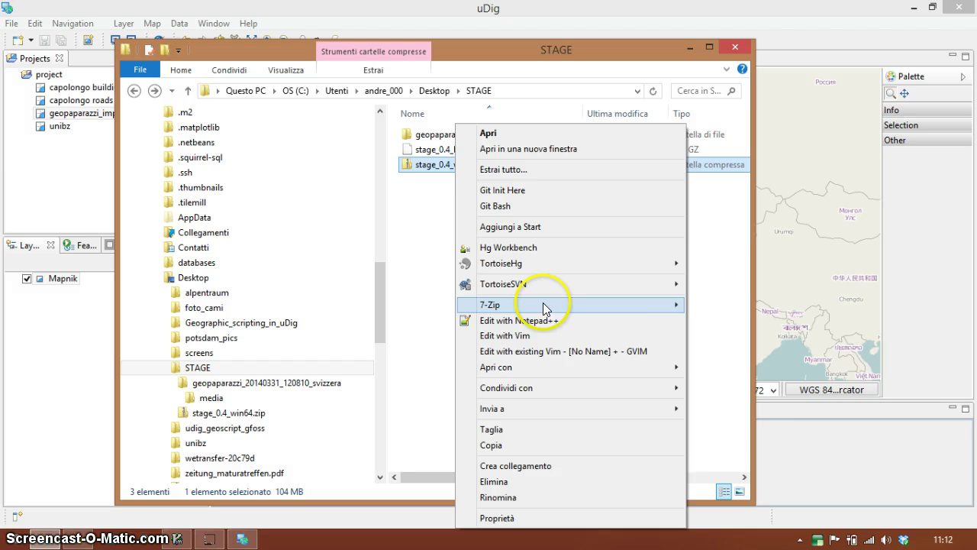
{"action": "mouse_move", "coordinate": [665, 304]}
{"action": "left_click", "coordinate": [731, 337]}
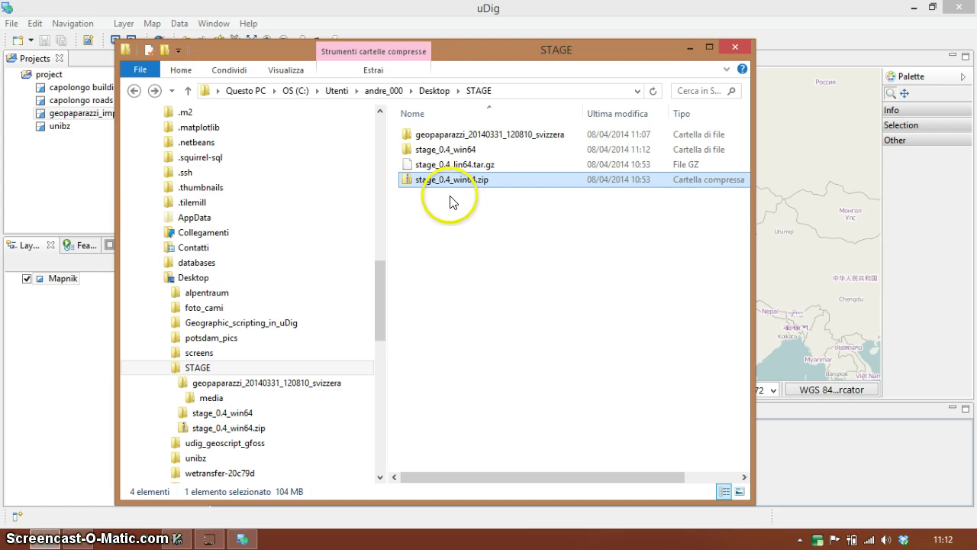
Open the extracted stage_0.4_win64 folder to view its contents.
{"action": "left_click", "coordinate": [452, 149]}
{"action": "double_click", "coordinate": [452, 150]}
{"action": "left_click", "coordinate": [470, 226]}
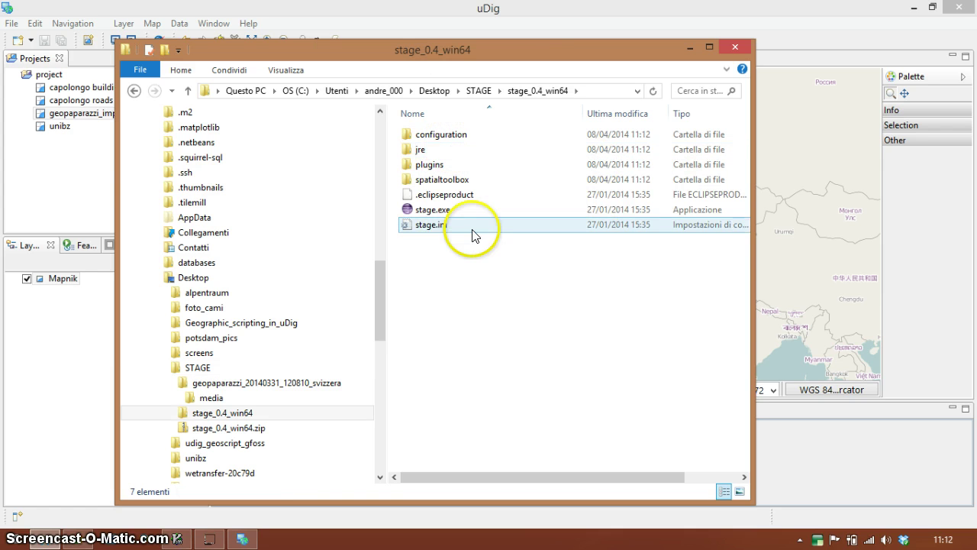
Launch stage.exe and enlarge the Spatial Toolbox panel listing HortonMachine, Raster and Vector Processing.
{"action": "double_click", "coordinate": [442, 210]}
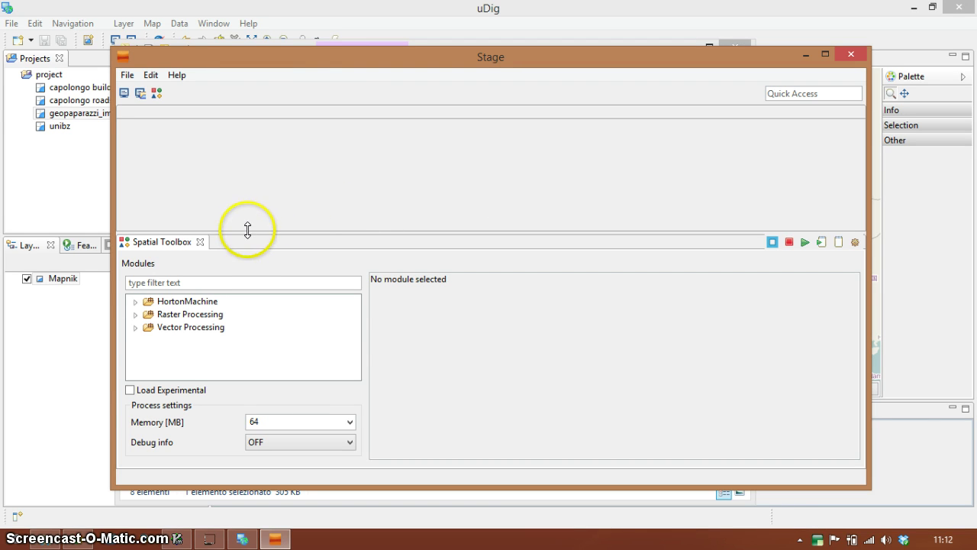
{"action": "left_click_drag", "start_coordinate": [248, 230], "coordinate": [257, 142]}
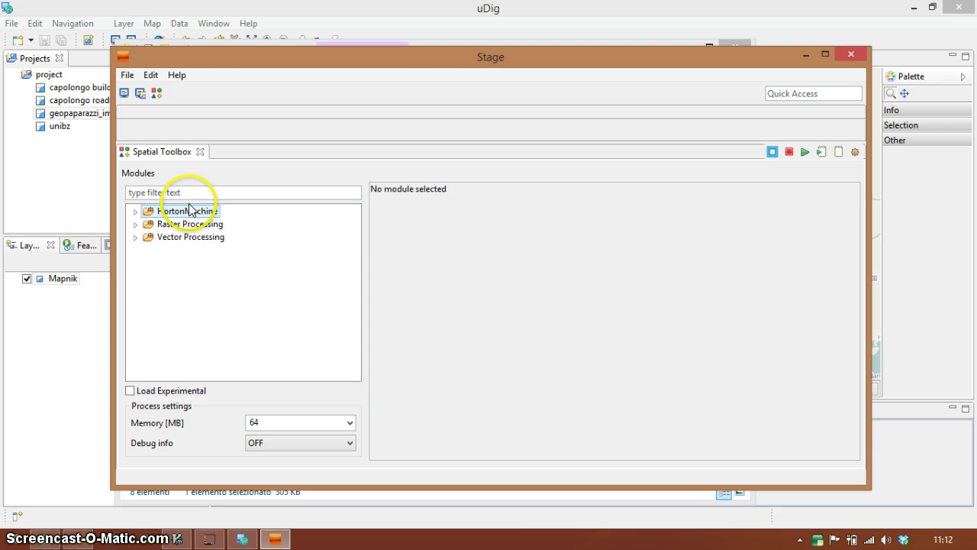
Filter modules by 'geopa', load experimental modules, and open GeopaparazziConverter under Vector Processing.
{"action": "left_click", "coordinate": [195, 194]}
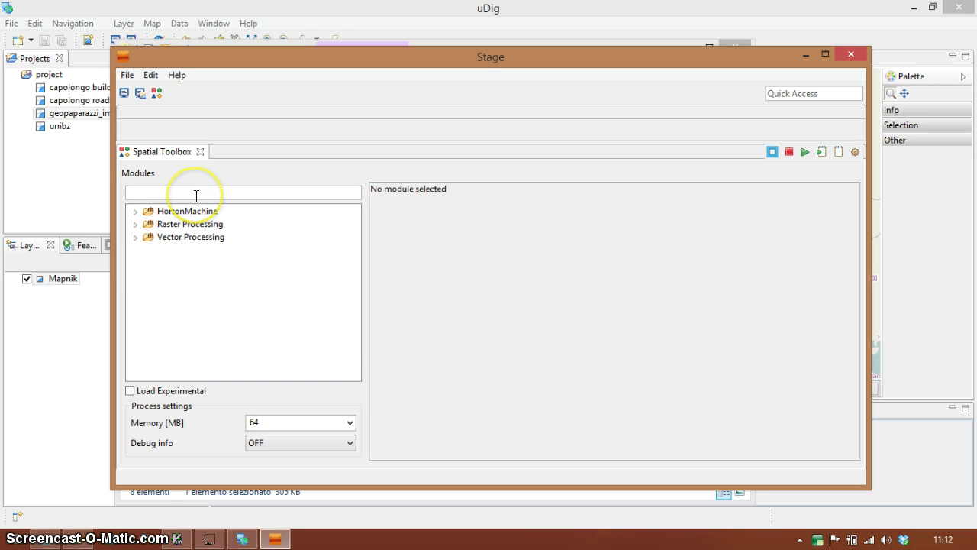
{"action": "type", "text": "geo"}
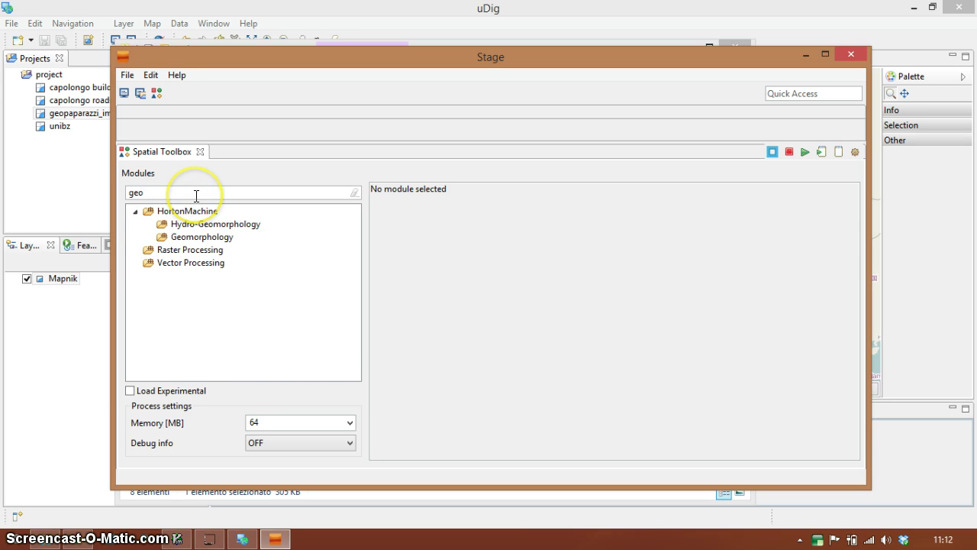
{"action": "type", "text": "pa"}
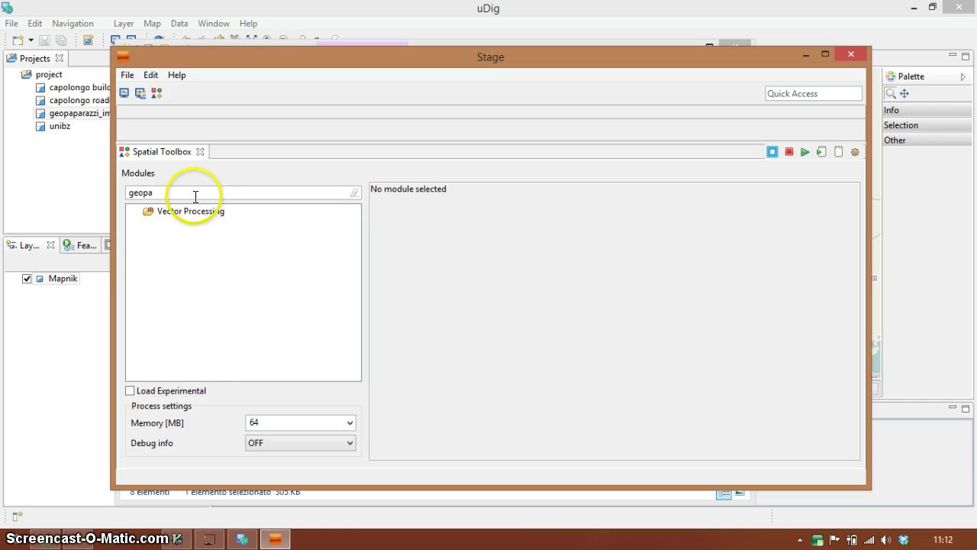
{"action": "left_click", "coordinate": [128, 390]}
{"action": "left_click", "coordinate": [137, 211]}
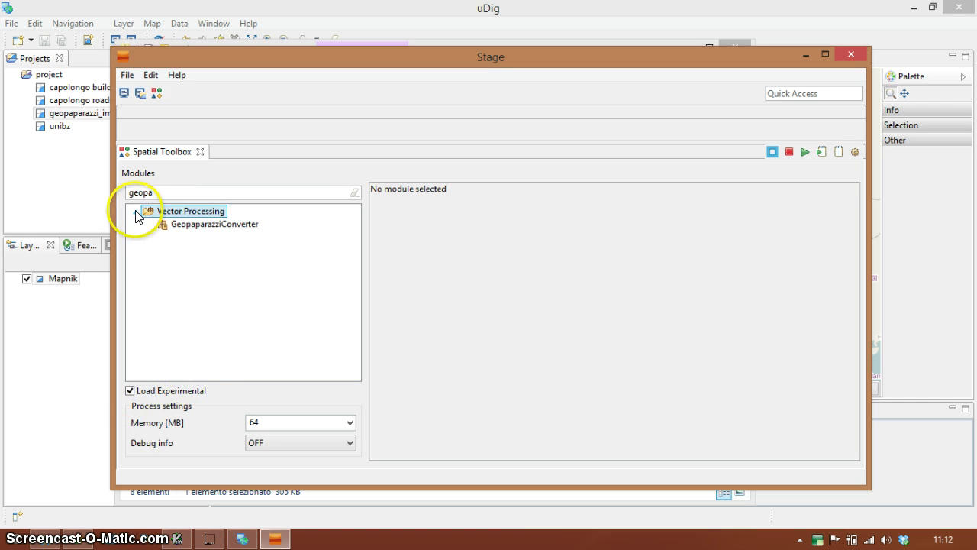
{"action": "left_click", "coordinate": [212, 229]}
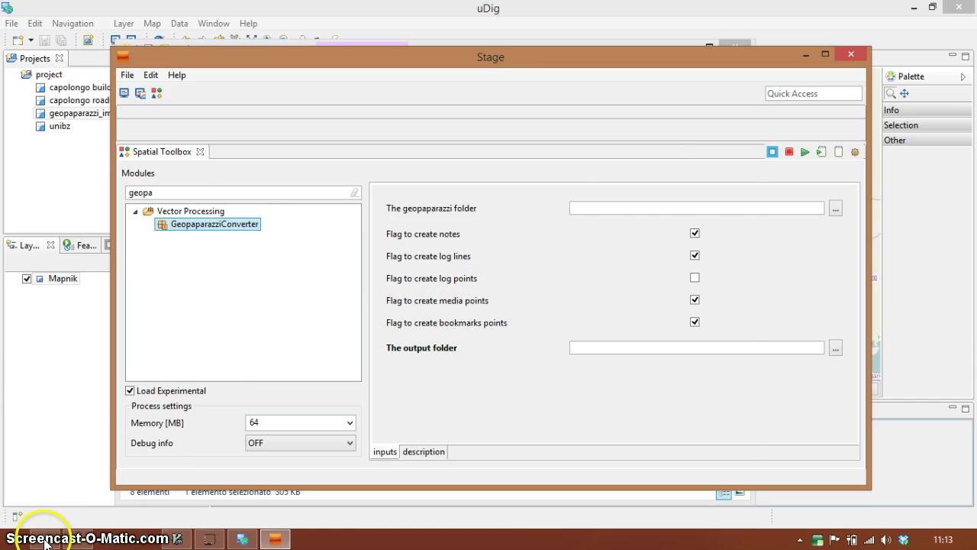
Paste the geopaparazzi_20140331_120810_svizzera project folder path into the geopaparazzi folder field.
{"action": "left_click", "coordinate": [242, 539]}
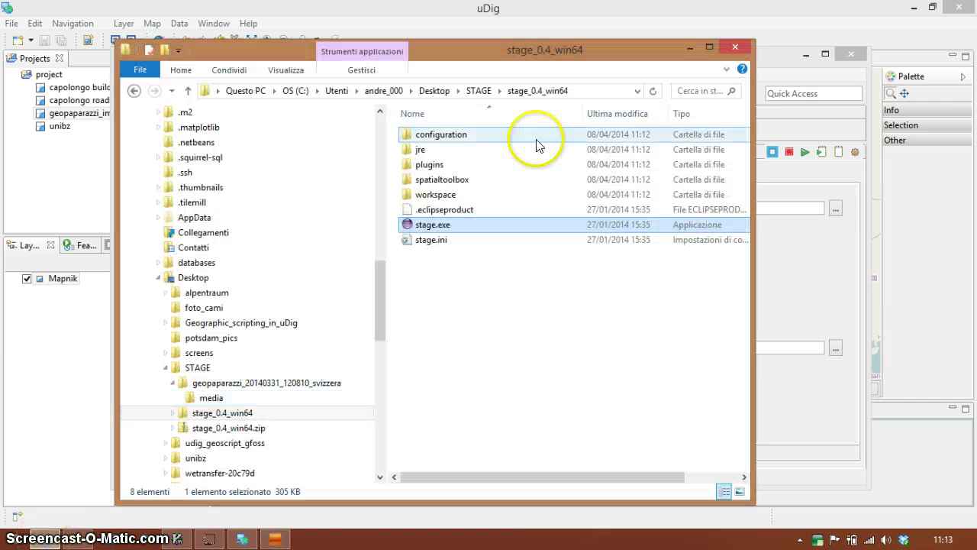
{"action": "left_click", "coordinate": [237, 383]}
{"action": "left_click", "coordinate": [585, 95]}
{"action": "key", "text": "ctrl+c"}
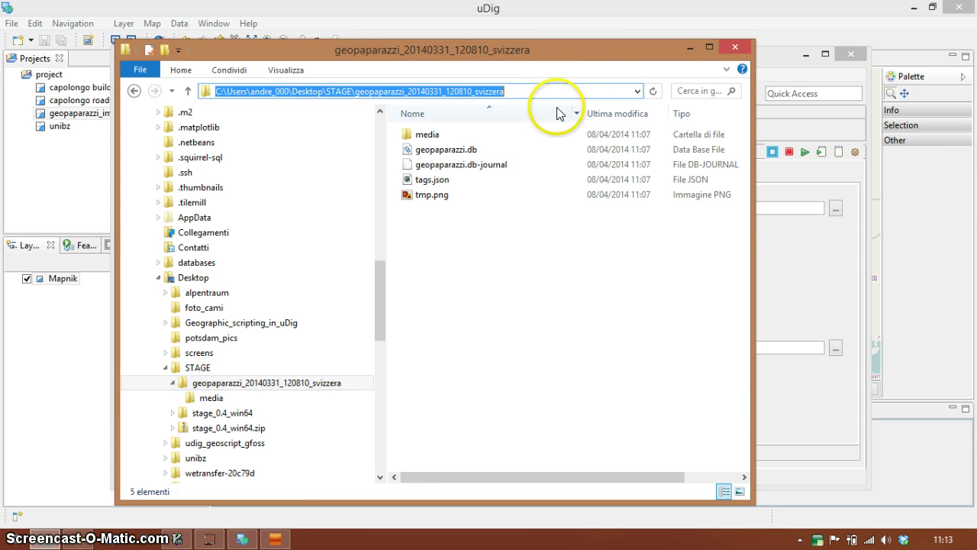
{"action": "left_click", "coordinate": [799, 207]}
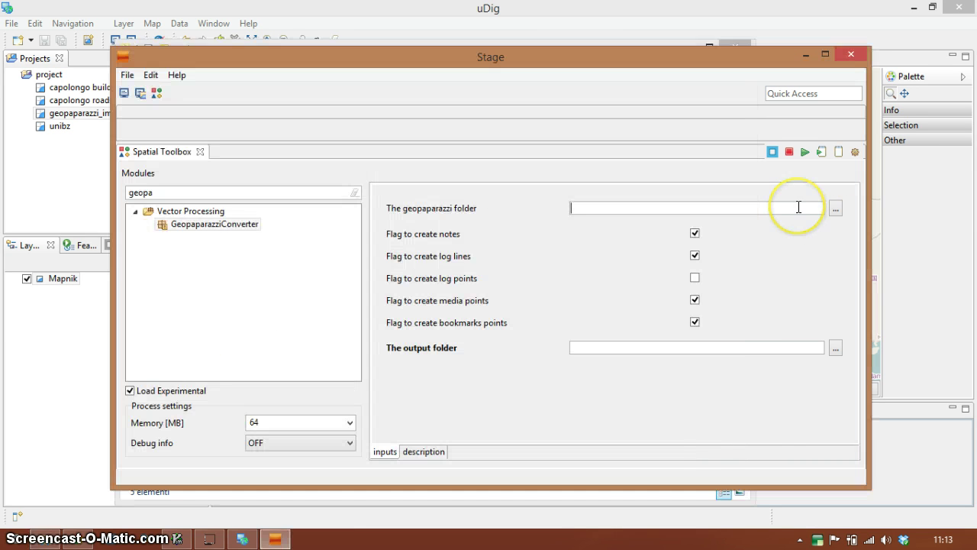
{"action": "key", "text": "ctrl+v"}
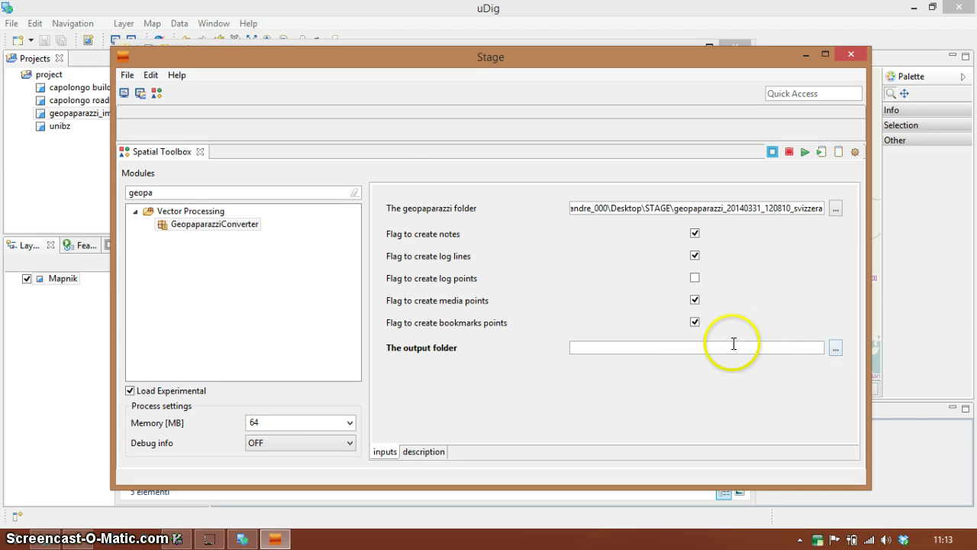
Create a new 'output' folder in STAGE and enter its path in the output folder field.
{"action": "key", "text": "alt+Tab"}
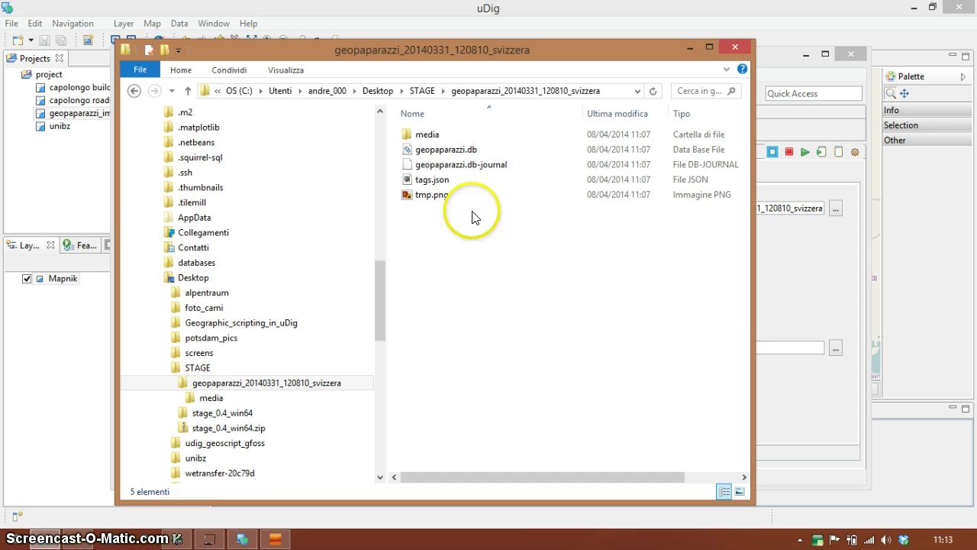
{"action": "left_click", "coordinate": [200, 370]}
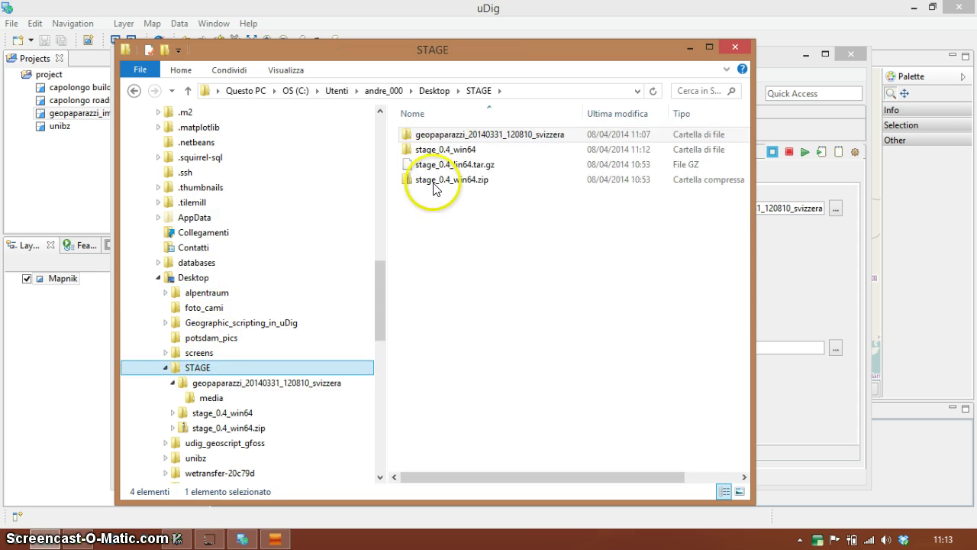
{"action": "right_click", "coordinate": [431, 227]}
{"action": "left_click", "coordinate": [208, 55]}
{"action": "left_click", "coordinate": [166, 50]}
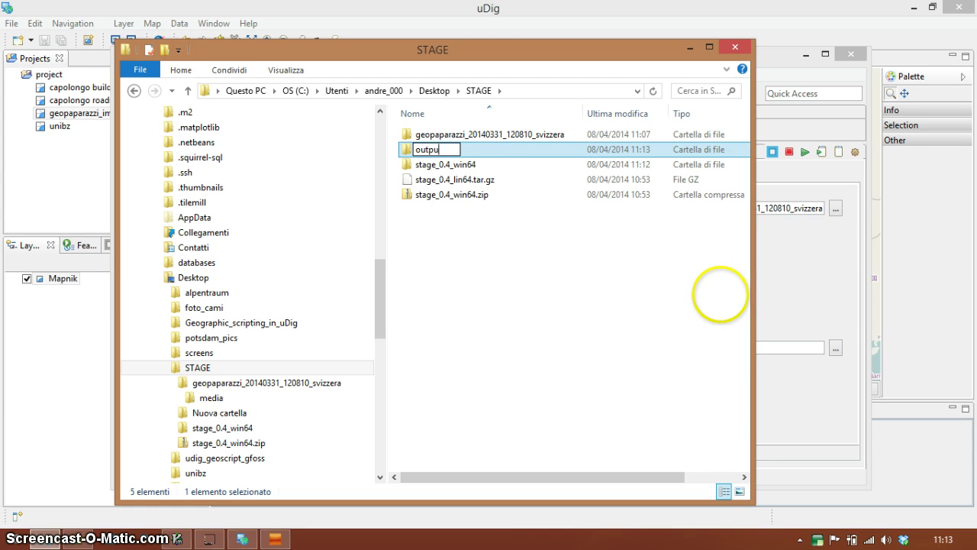
{"action": "key", "text": "Return"}
{"action": "key", "text": "Return"}
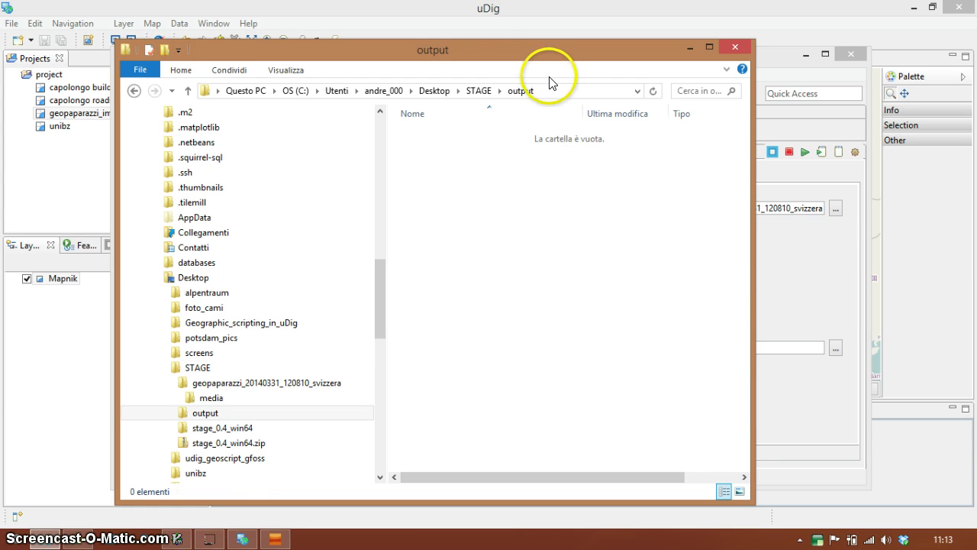
{"action": "left_click", "coordinate": [557, 91]}
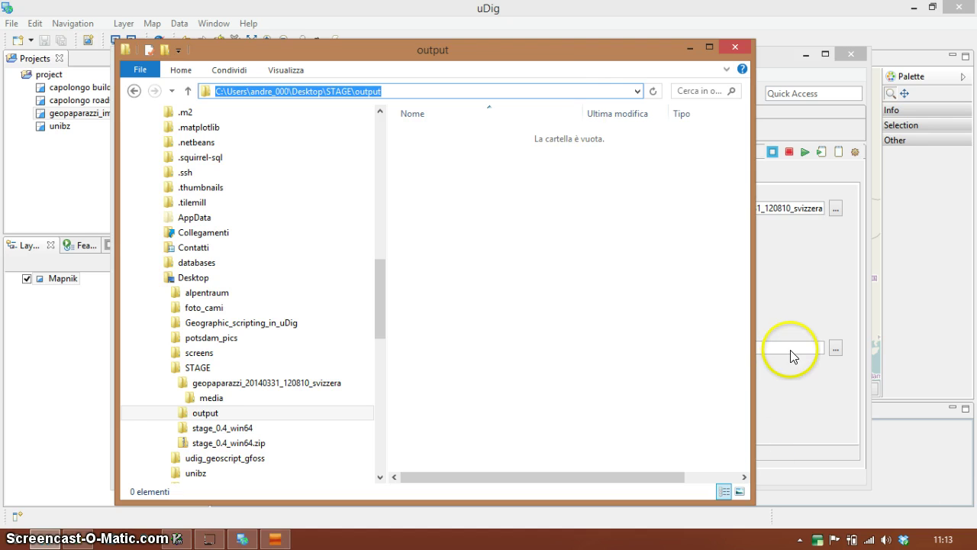
{"action": "left_click", "coordinate": [791, 349]}
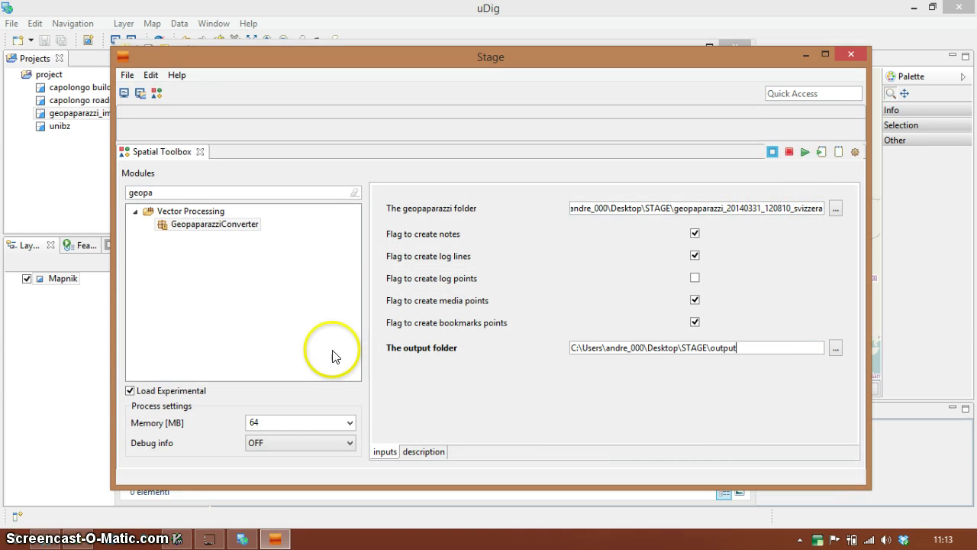
Set the process memory to 2000 MB and run the GeopaparazziConverter.
{"action": "left_click", "coordinate": [349, 423]}
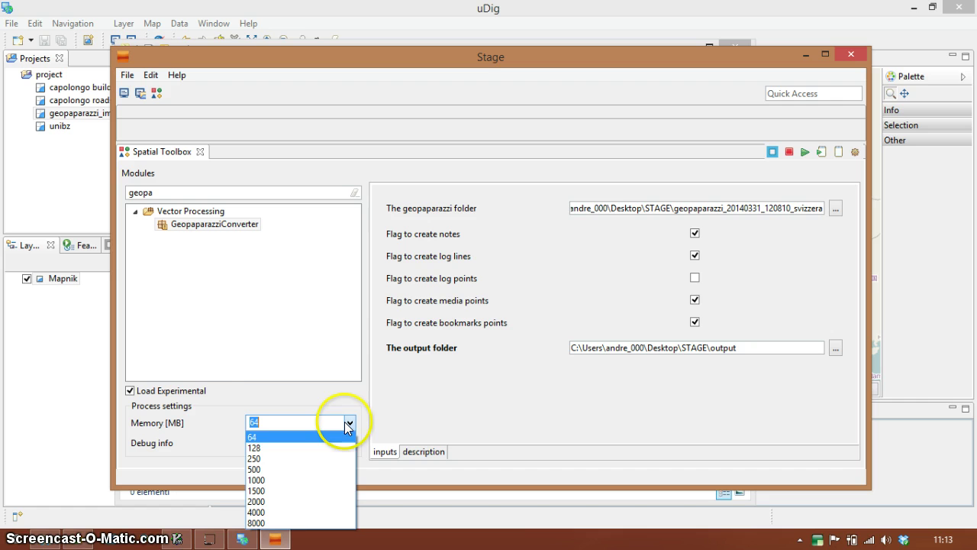
{"action": "left_click", "coordinate": [287, 501]}
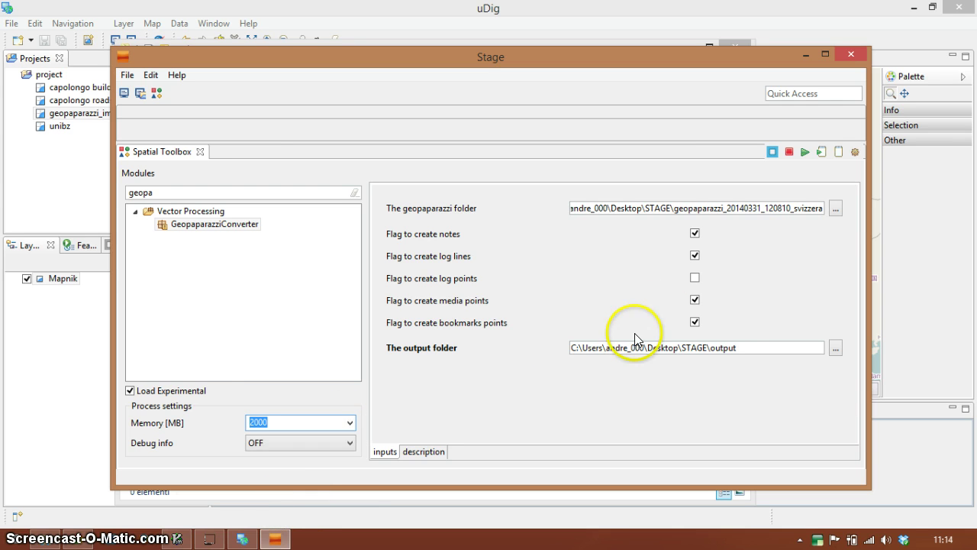
{"action": "left_click", "coordinate": [740, 352]}
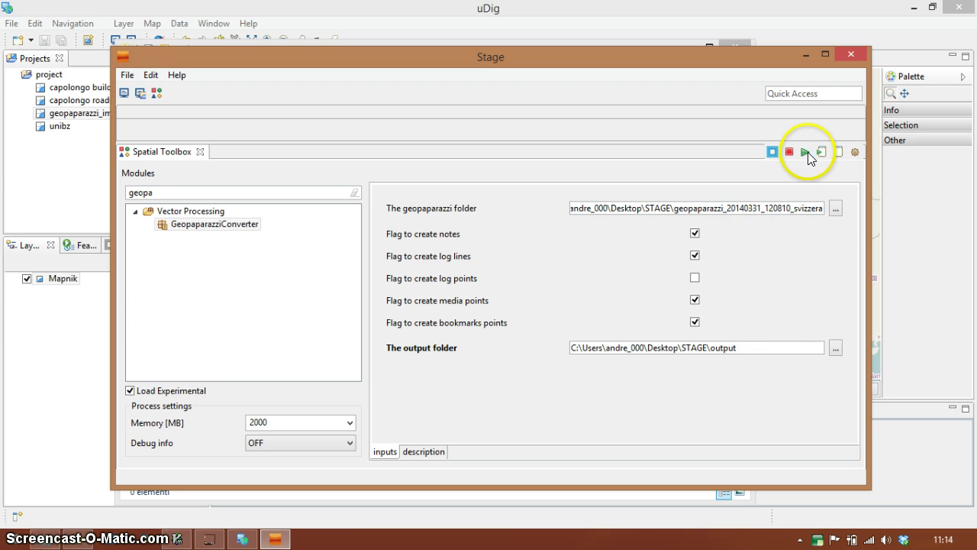
{"action": "left_click", "coordinate": [804, 153]}
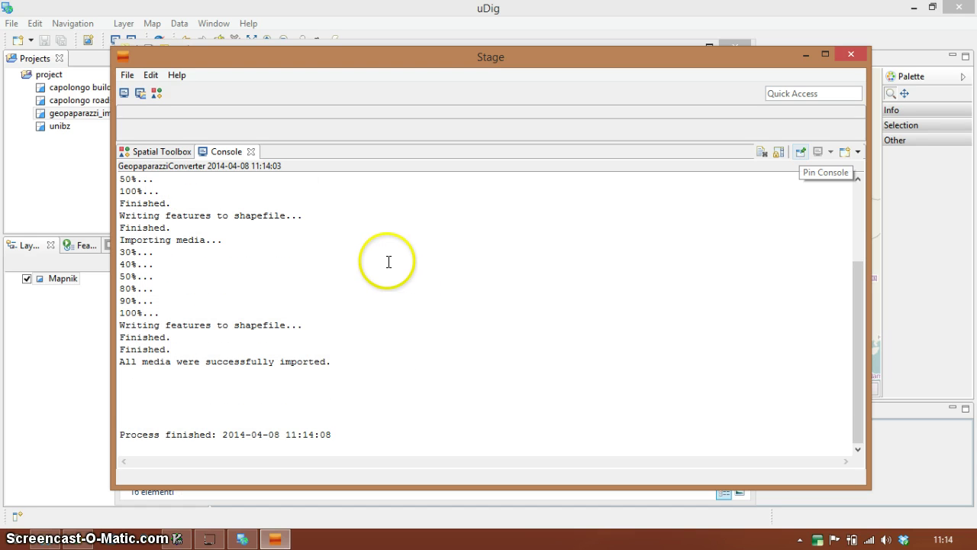
Review the generated gpslines, mediapoints and simplenotes files in the output folder.
{"action": "key", "text": "alt+Tab"}
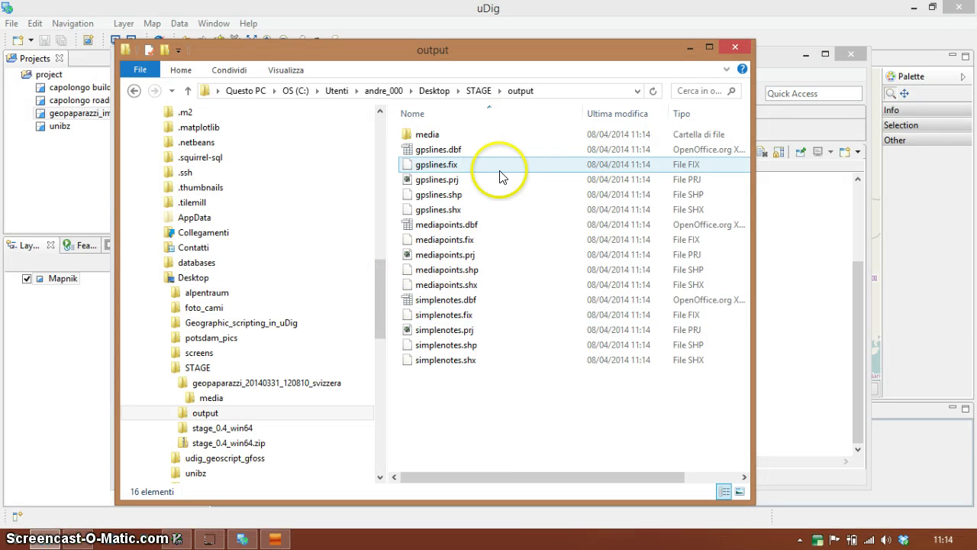
{"action": "left_click", "coordinate": [453, 156]}
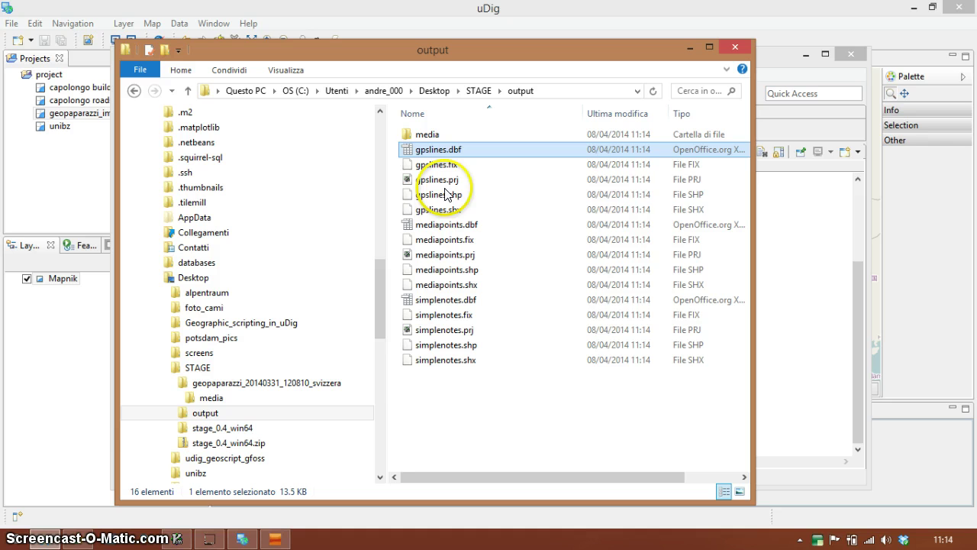
{"action": "left_click", "coordinate": [437, 214]}
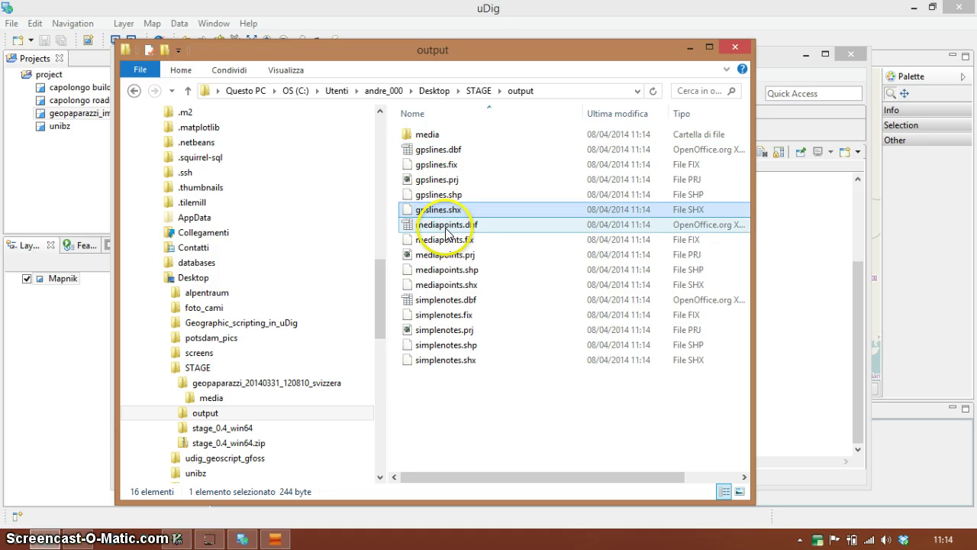
{"action": "left_click", "coordinate": [449, 228]}
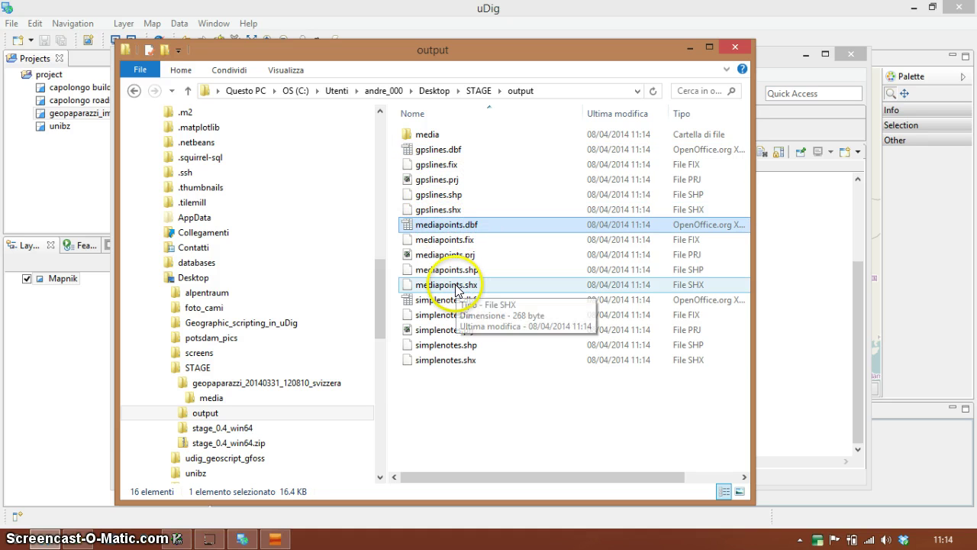
{"action": "left_click", "coordinate": [441, 348]}
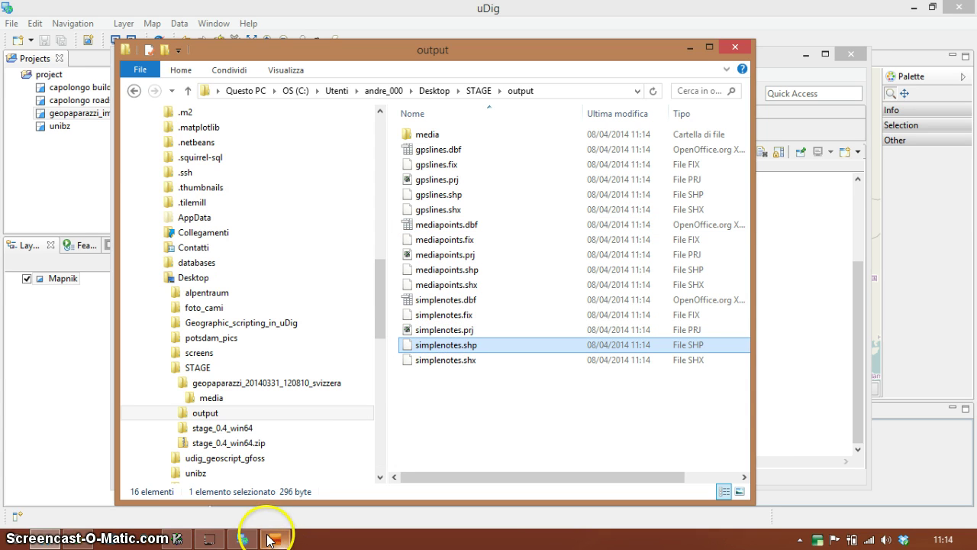
Select gpslines.shp and mediapoints.shp in the output folder.
{"action": "left_click", "coordinate": [243, 540]}
{"action": "key", "text": "alt+Tab"}
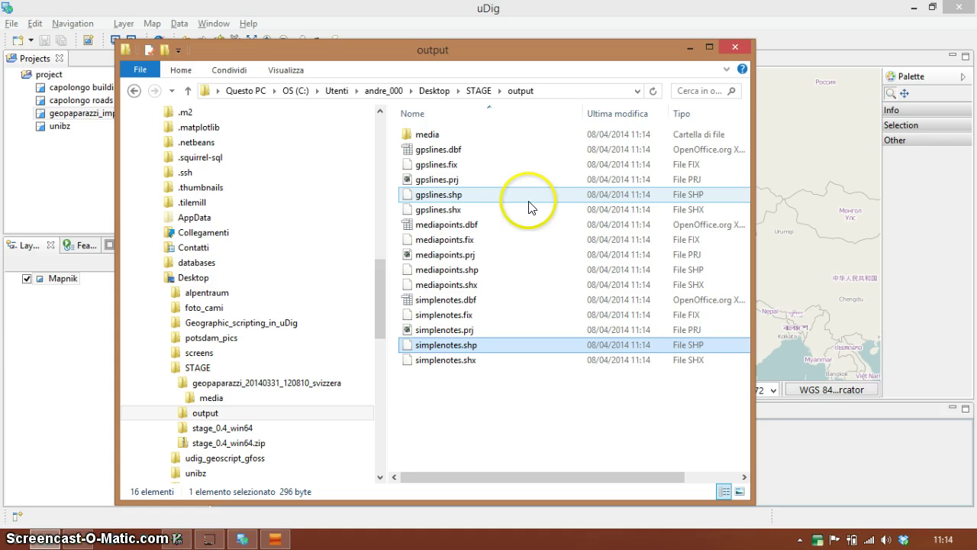
{"action": "left_click", "coordinate": [455, 197]}
{"action": "left_click", "coordinate": [434, 270], "text": "ctrl"}
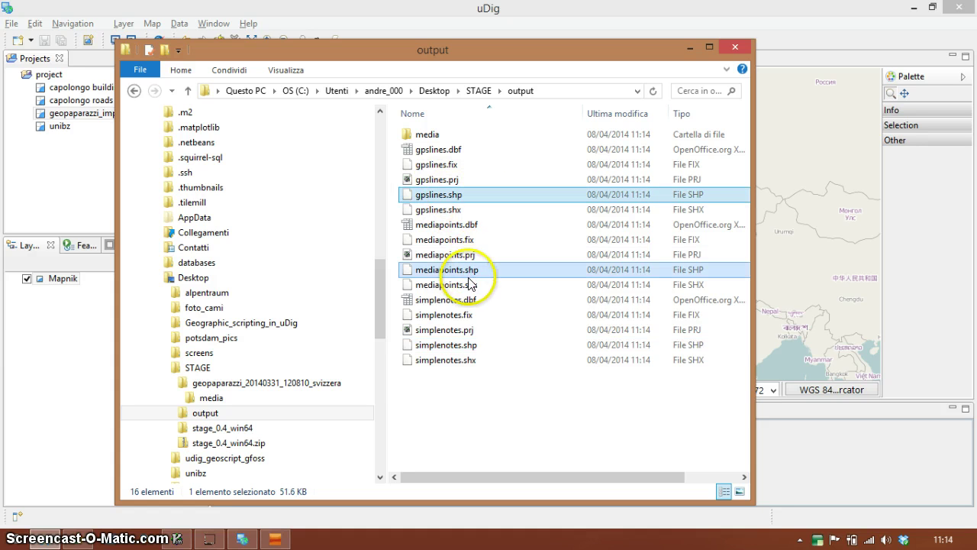
Add simplenotes.shp, drag the three shapefiles into uDig's Layers view, and move Mapnik to the bottom.
{"action": "left_click", "coordinate": [455, 348], "text": "ctrl"}
{"action": "left_click_drag", "start_coordinate": [458, 345], "coordinate": [59, 299]}
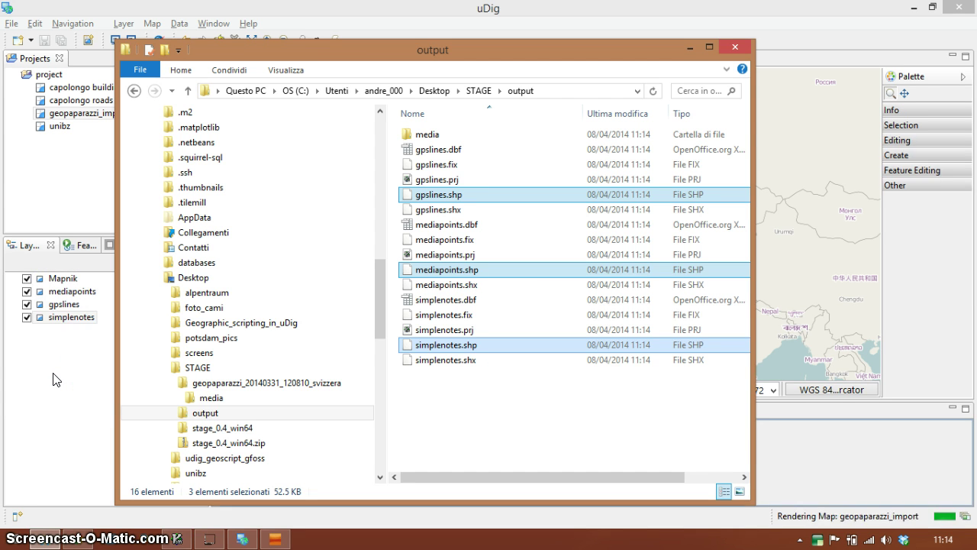
{"action": "left_click", "coordinate": [61, 281]}
{"action": "left_click_drag", "start_coordinate": [61, 284], "coordinate": [69, 327]}
Zoom to the three imported layers and pan to centre the track near Chur.
{"action": "left_click", "coordinate": [68, 279]}
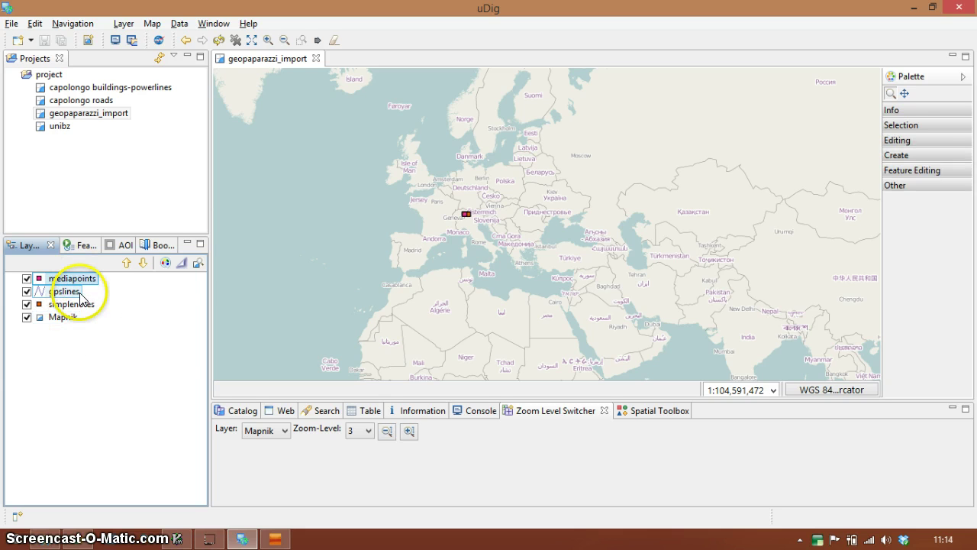
{"action": "left_click", "coordinate": [92, 305], "text": "shift"}
{"action": "left_click", "coordinate": [198, 263]}
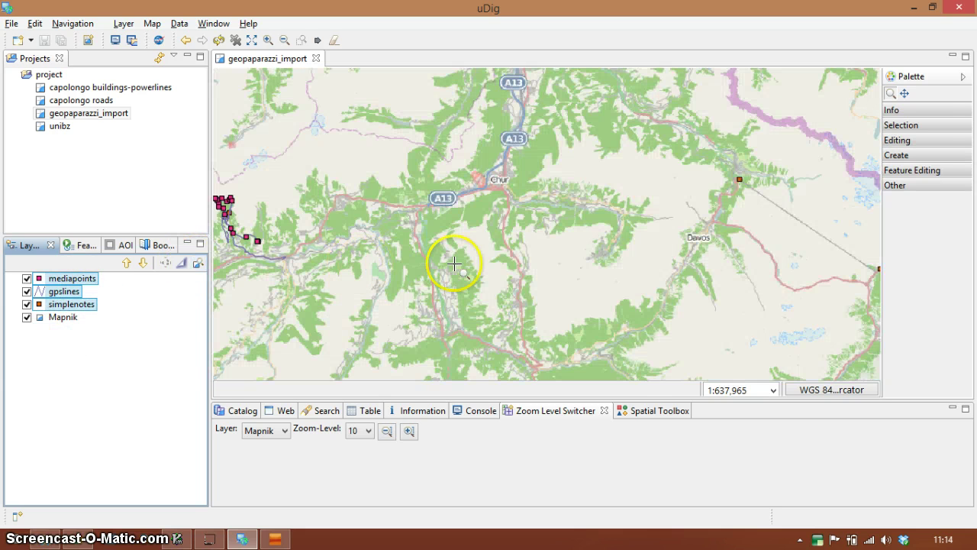
{"action": "left_click_drag", "start_coordinate": [365, 224], "coordinate": [683, 246]}
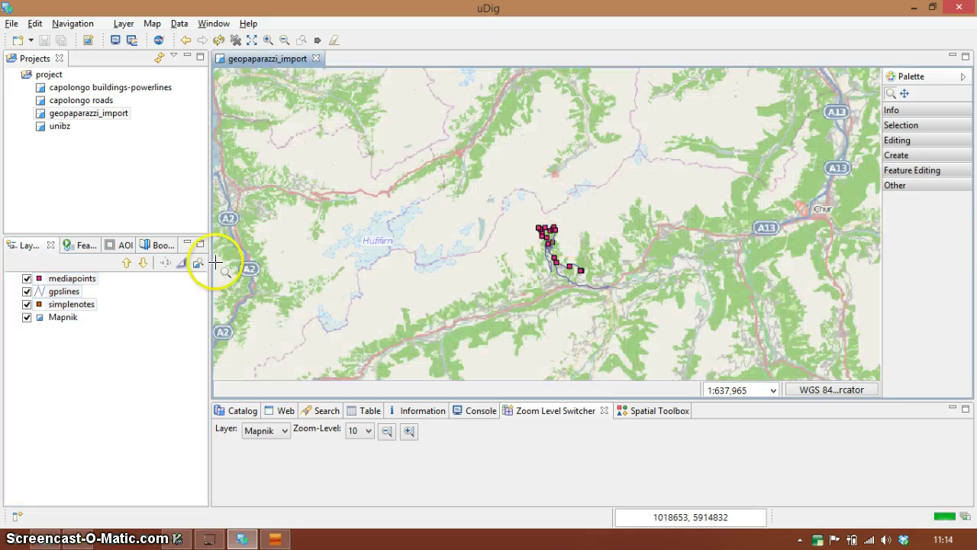
{"action": "left_click", "coordinate": [69, 278]}
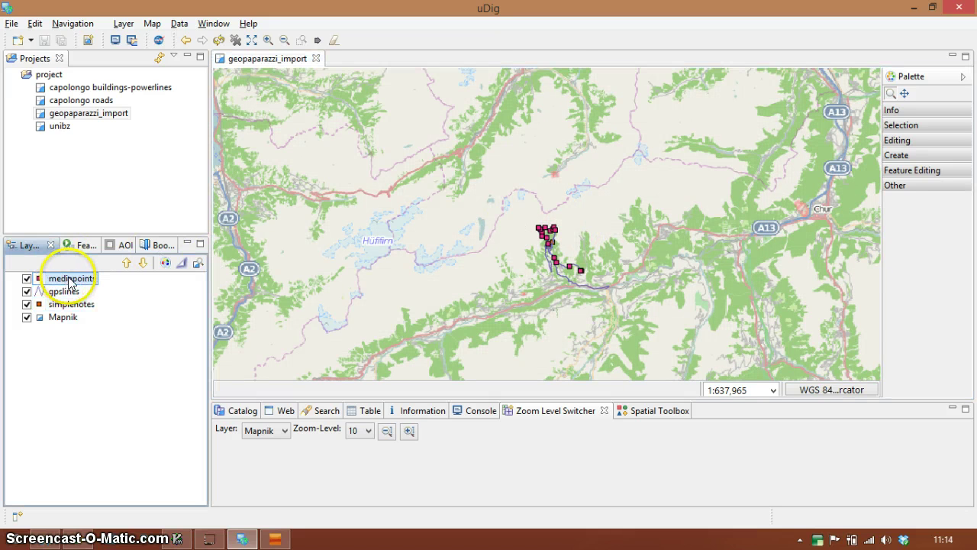
Open and enlarge the attribute table, and zoom the map in on the track points.
{"action": "left_click", "coordinate": [367, 411]}
{"action": "left_click_drag", "start_coordinate": [404, 396], "coordinate": [402, 331]}
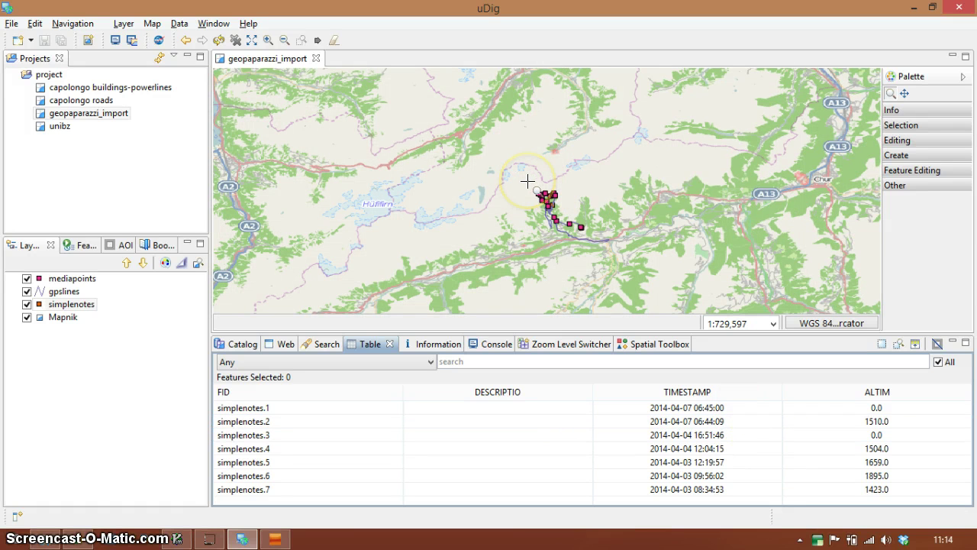
{"action": "left_click_drag", "start_coordinate": [527, 181], "coordinate": [572, 219]}
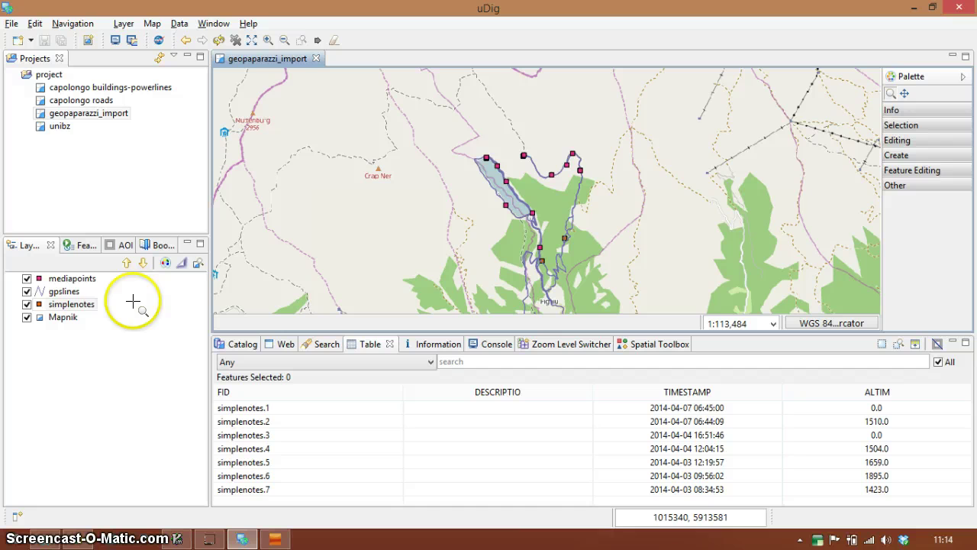
{"action": "left_click", "coordinate": [531, 187]}
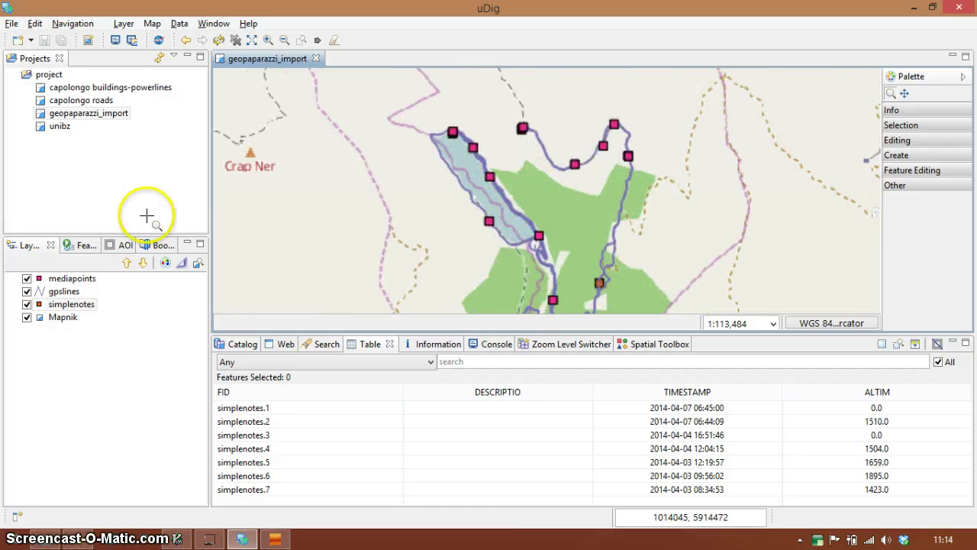
Show the gpslines attribute records, then select the mediapoints layer.
{"action": "left_click", "coordinate": [54, 292]}
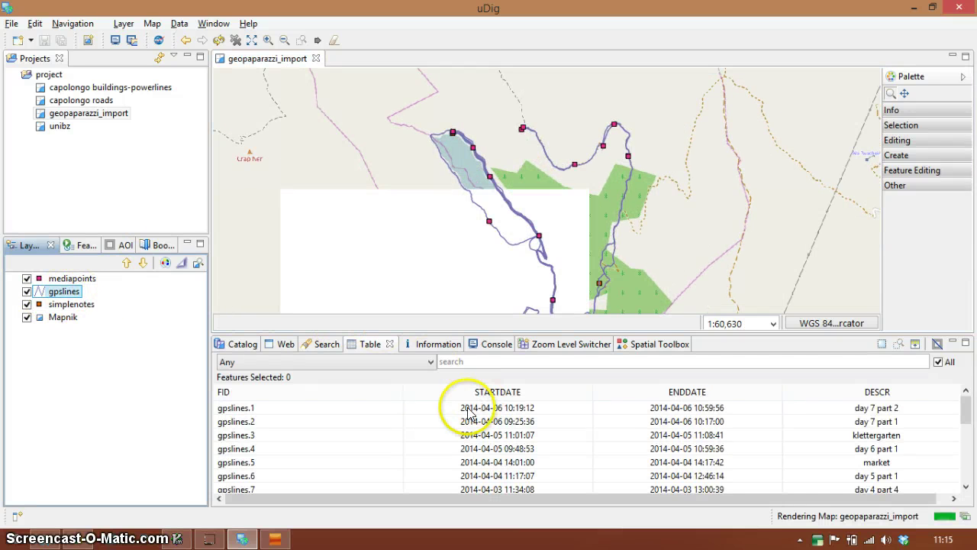
{"action": "left_click", "coordinate": [671, 469]}
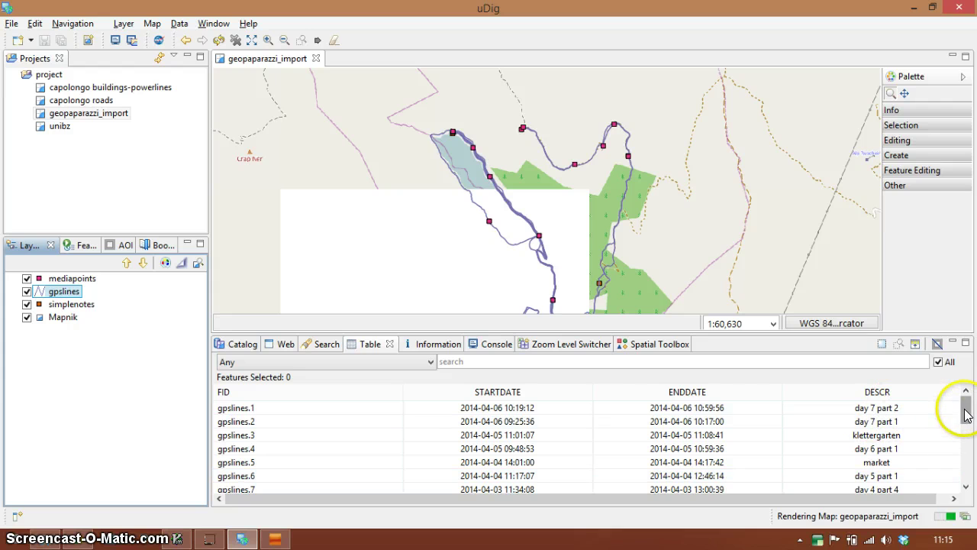
{"action": "left_click_drag", "start_coordinate": [964, 406], "coordinate": [967, 375]}
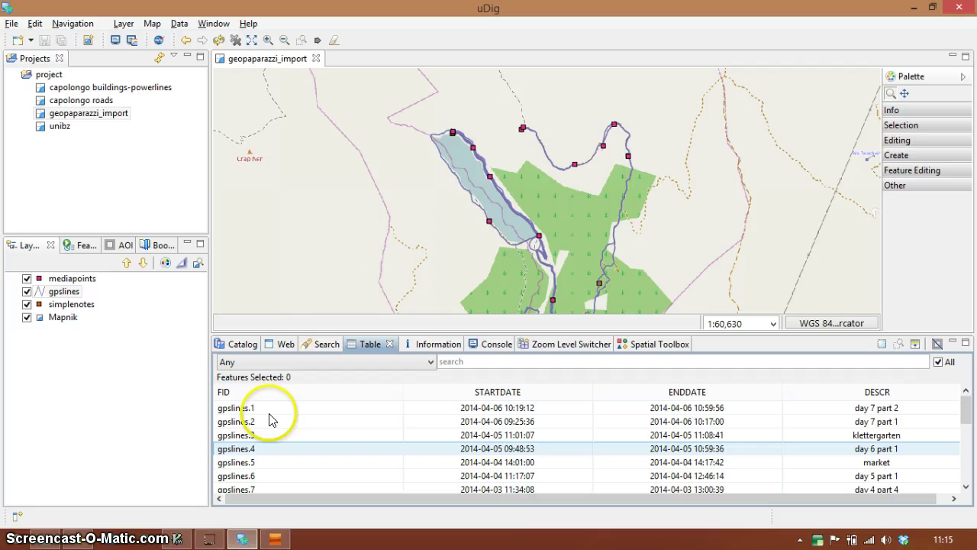
{"action": "left_click", "coordinate": [85, 283]}
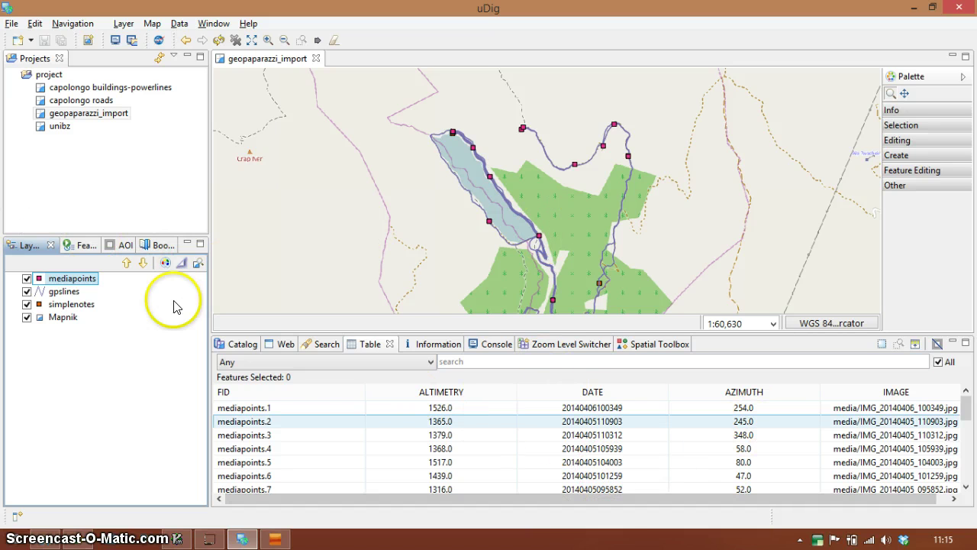
Show simplenotes then mediapoints attributes, scroll to the IMAGE column, and return to the output folder.
{"action": "left_click", "coordinate": [76, 304]}
{"action": "left_click", "coordinate": [72, 278]}
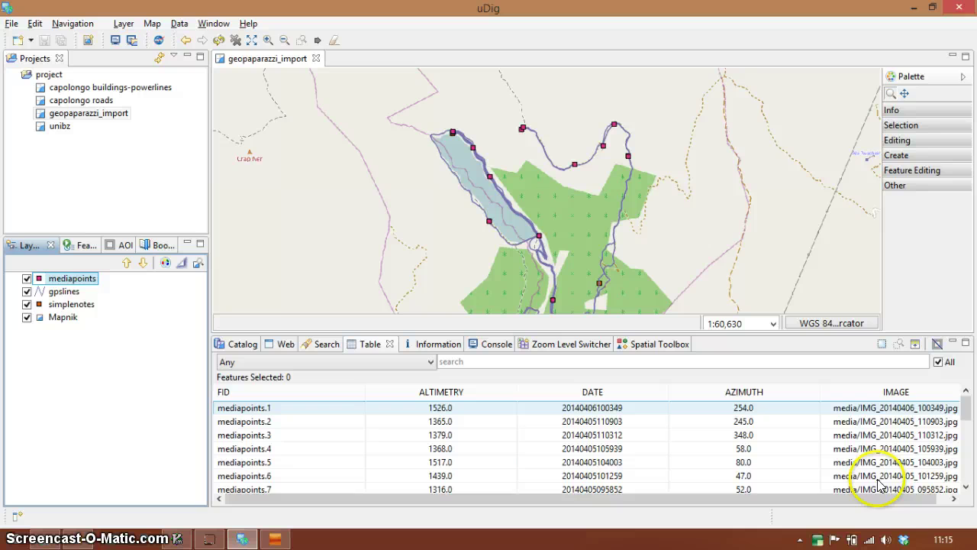
{"action": "left_click", "coordinate": [954, 498]}
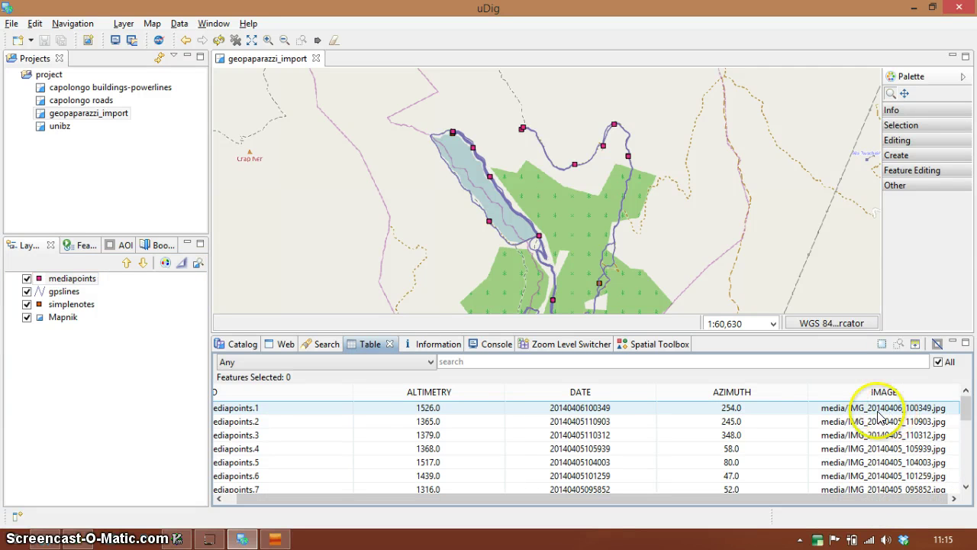
{"action": "key", "text": "alt+Tab"}
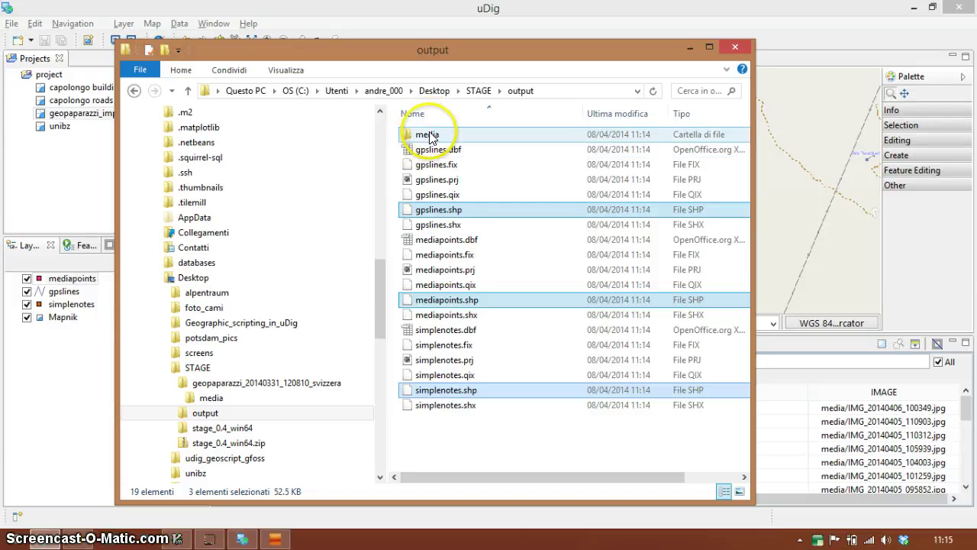
Browse the 21 exported IMG photos in the output media folder, then return to uDig.
{"action": "left_click", "coordinate": [446, 314]}
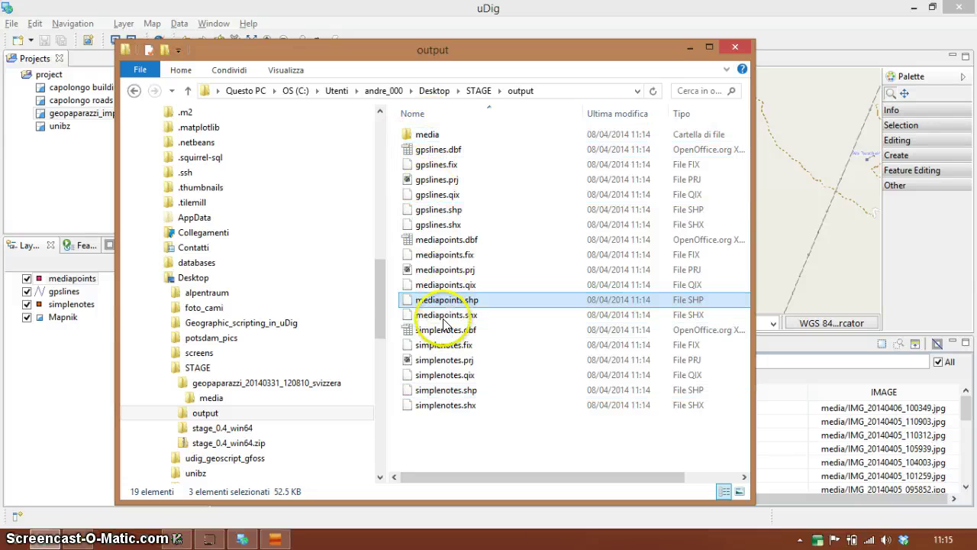
{"action": "double_click", "coordinate": [421, 134]}
{"action": "scroll", "coordinate": [666, 218], "scroll_direction": "down", "scroll_amount": 1}
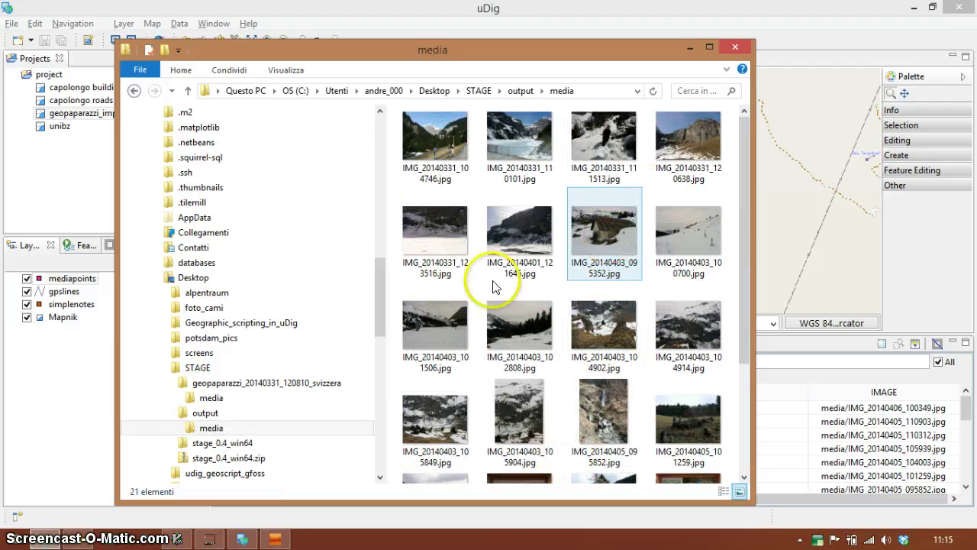
{"action": "left_click", "coordinate": [43, 452]}
{"action": "key", "text": "alt+Tab"}
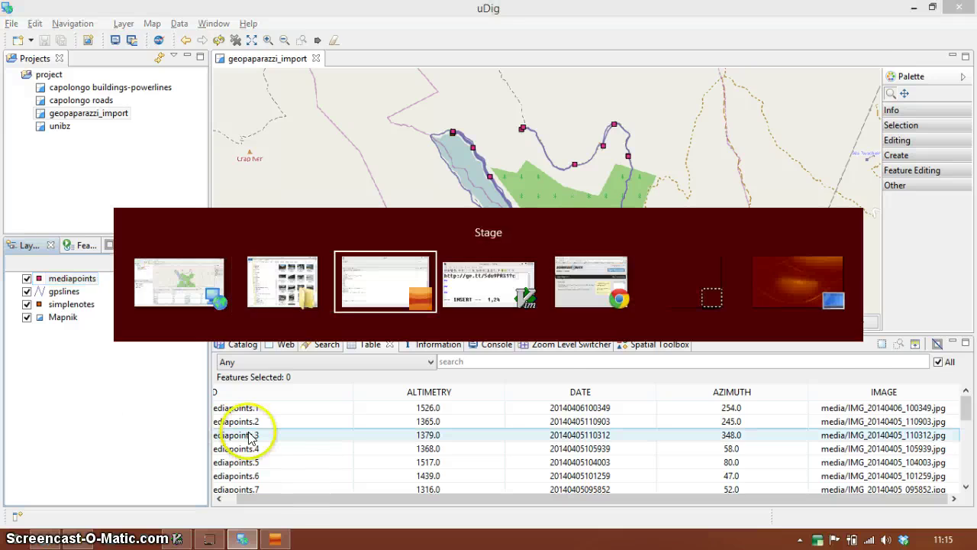